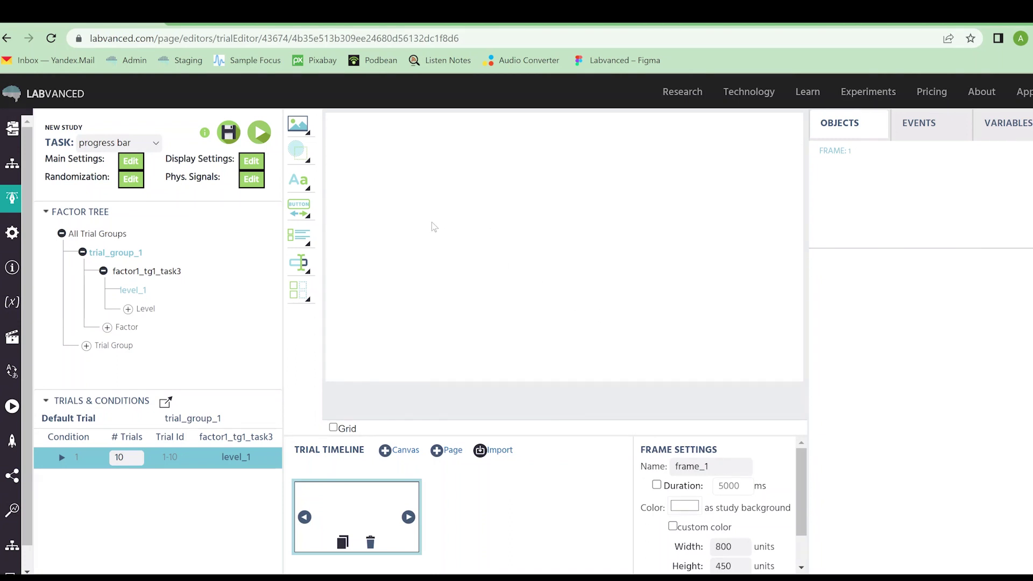
# Step: Add a ProgressBar to frame_1 and drag it to the lower middle, around X 143.7, Y 347.1
pyautogui.click(305, 207)
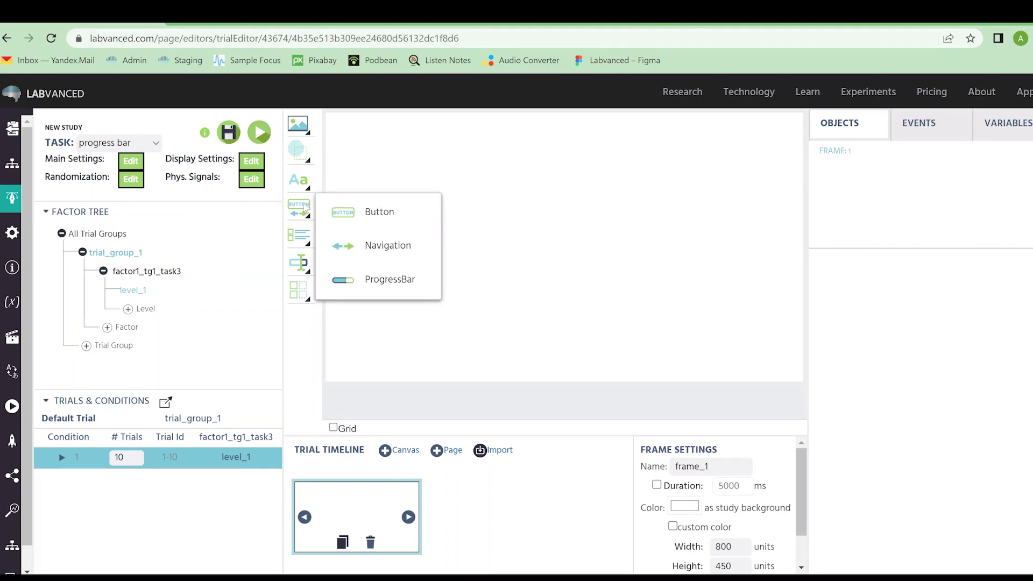
pyautogui.click(404, 284)
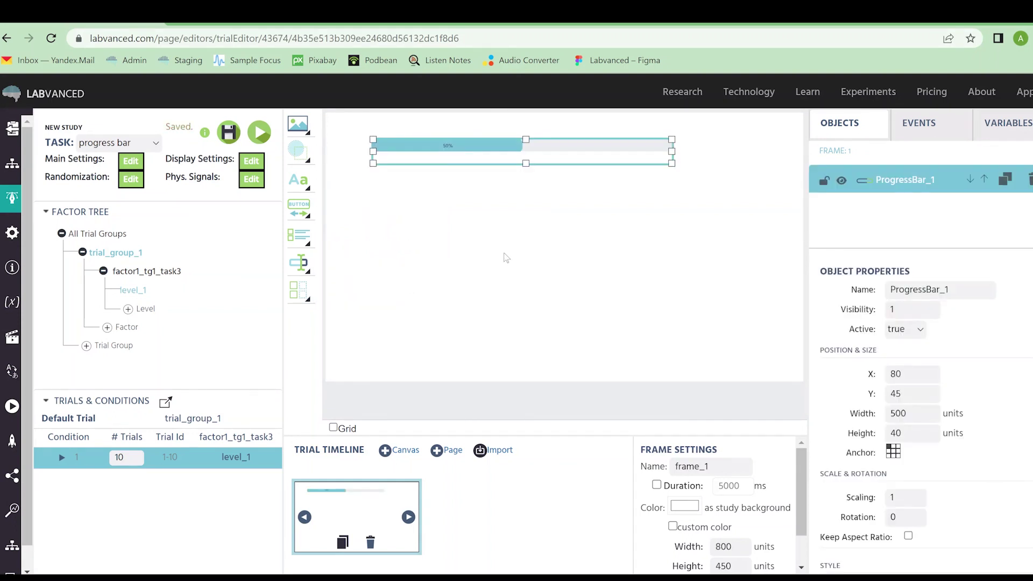
pyautogui.moveTo(559, 135); pyautogui.dragTo(596, 315)
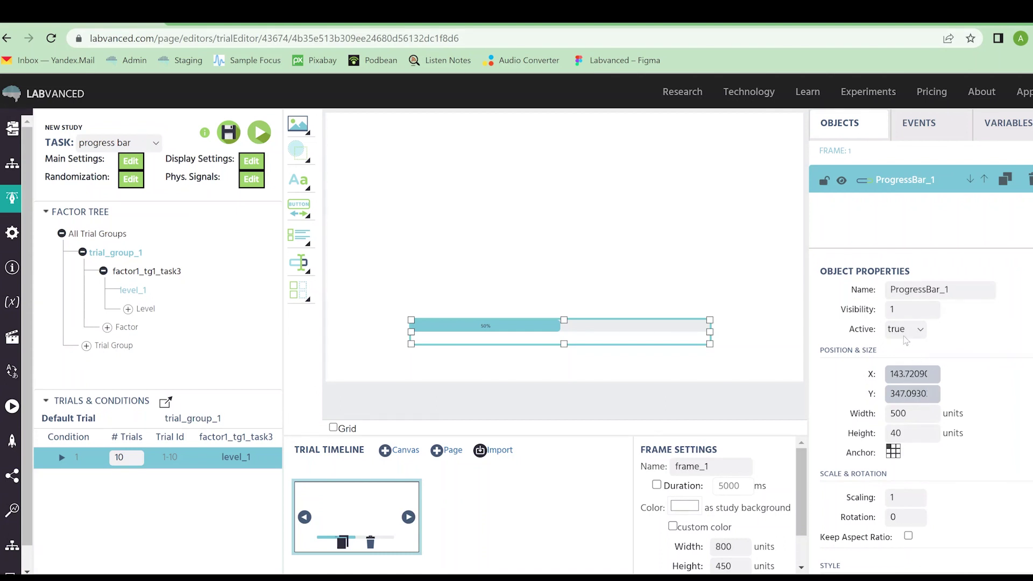
# Step: Set ProgressBar_1's Progress Type to Use Variable, keeping Show Percent As Text checked
pyautogui.scroll(-10, 978, 371)
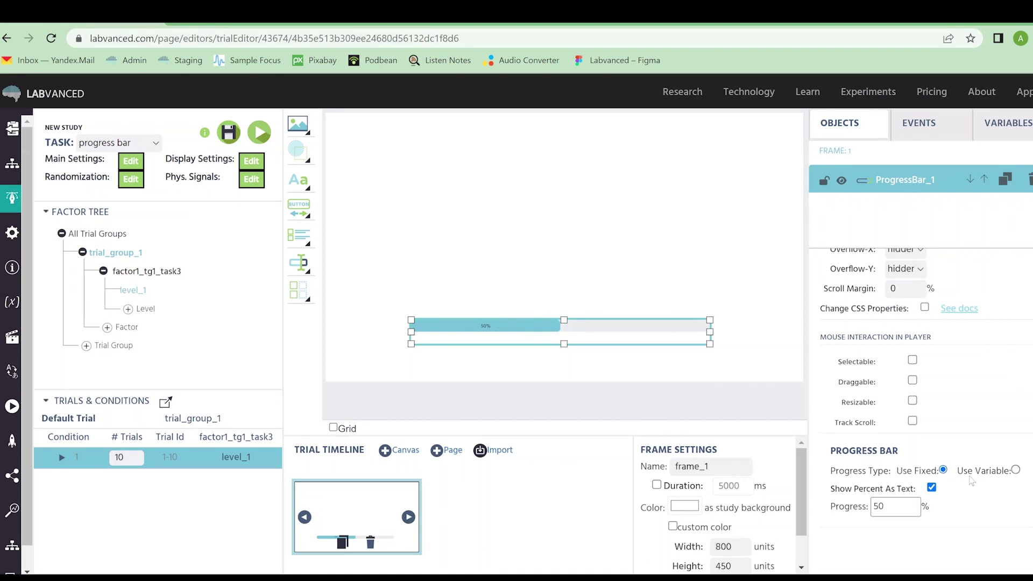
pyautogui.click(491, 328)
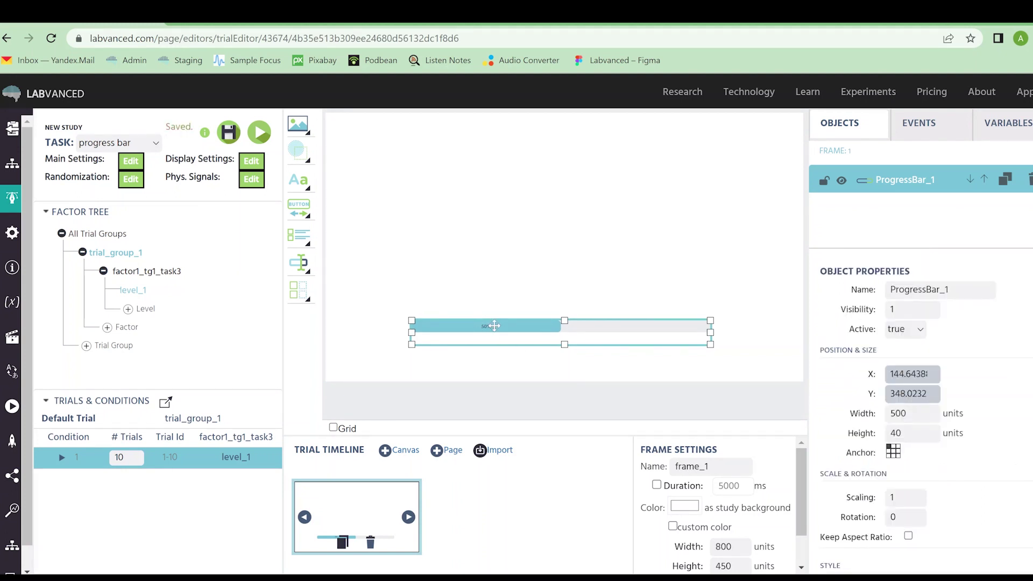
pyautogui.click(606, 303)
pyautogui.click(607, 344)
pyautogui.scroll(-5, 988, 405)
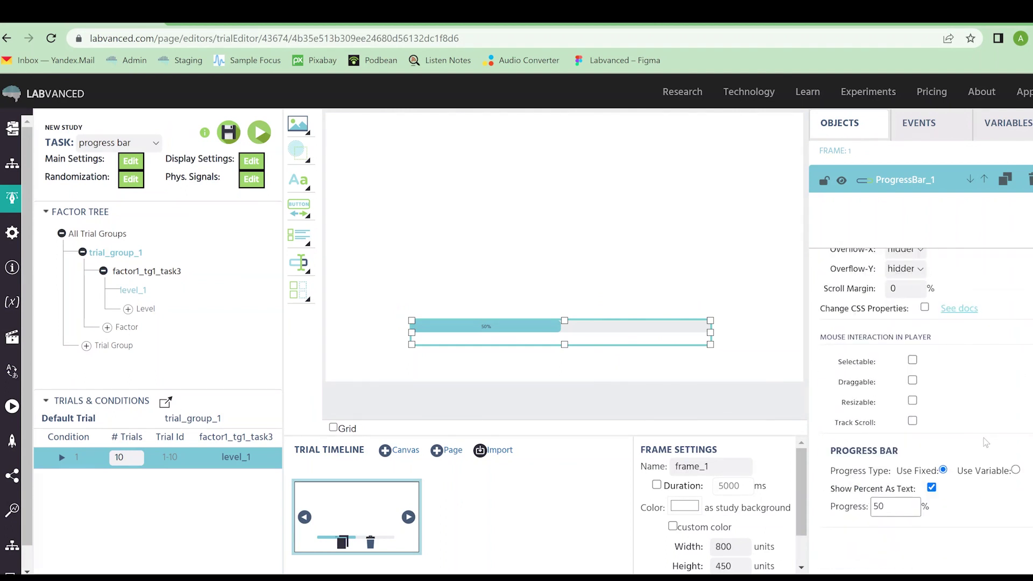
pyautogui.click(1016, 470)
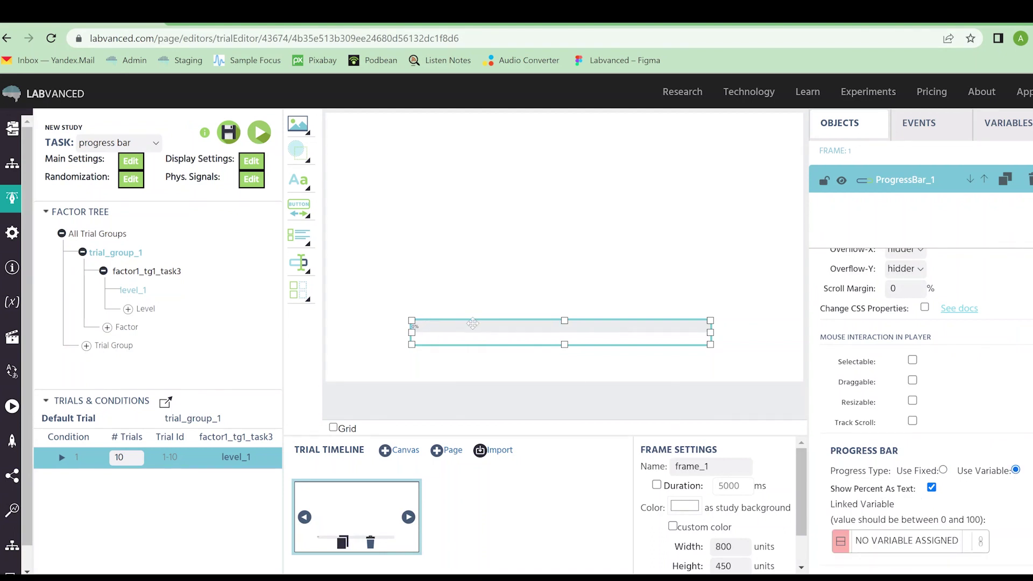
pyautogui.scroll(-2, 973, 417)
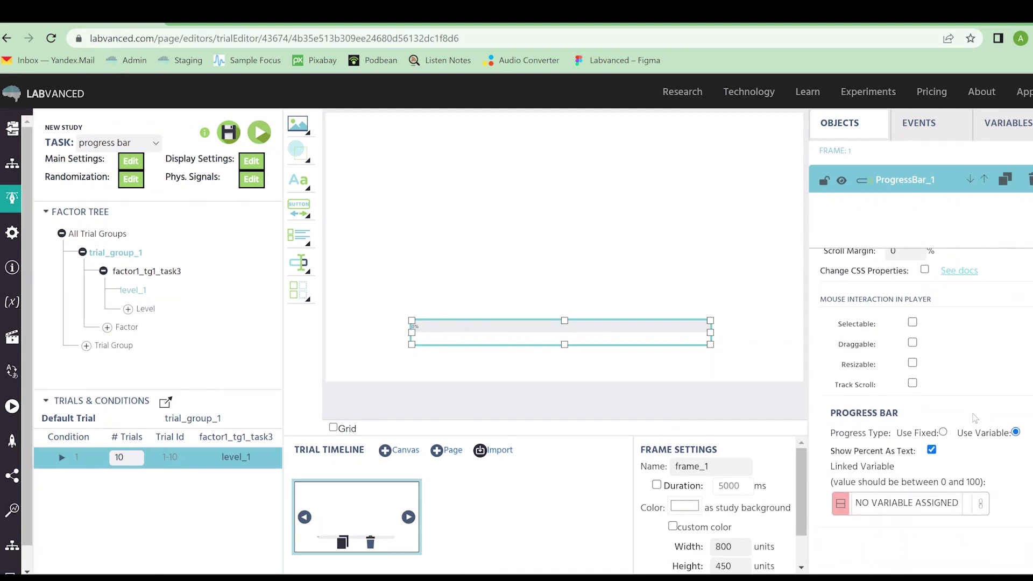
pyautogui.click(931, 450)
pyautogui.click(931, 451)
# Step: Change the condition's number of trials to 100
pyautogui.click(124, 457)
pyautogui.write('0')
pyautogui.click(173, 499)
# Step: Link the global Trial_Nr variable to the progress bar
pyautogui.click(980, 504)
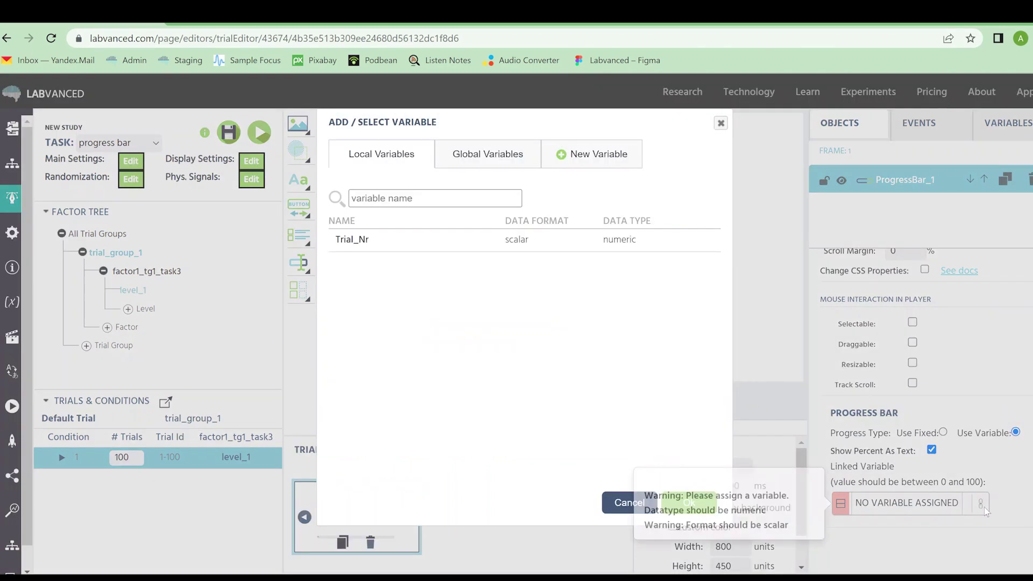
pyautogui.click(486, 151)
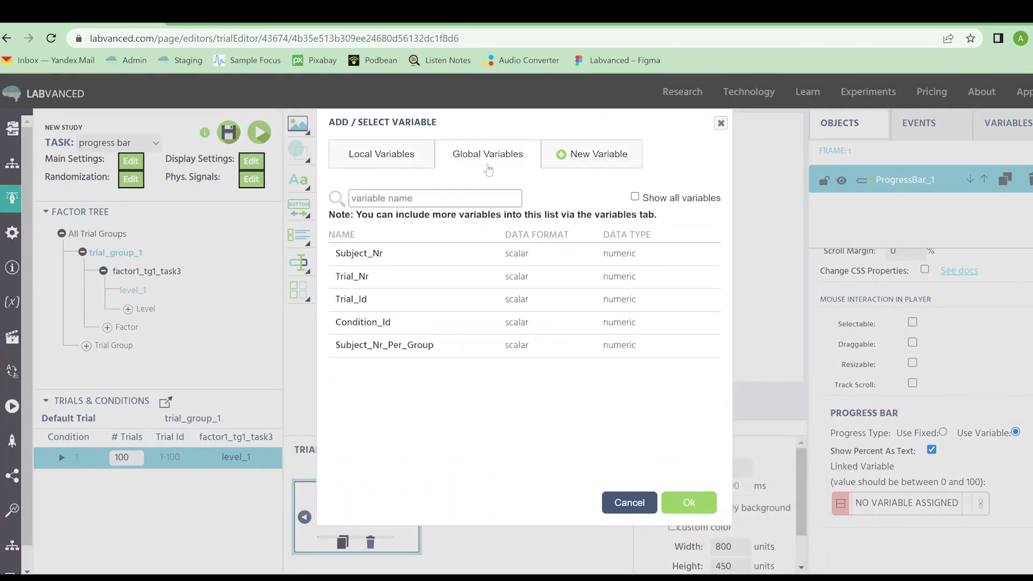
pyautogui.click(396, 281)
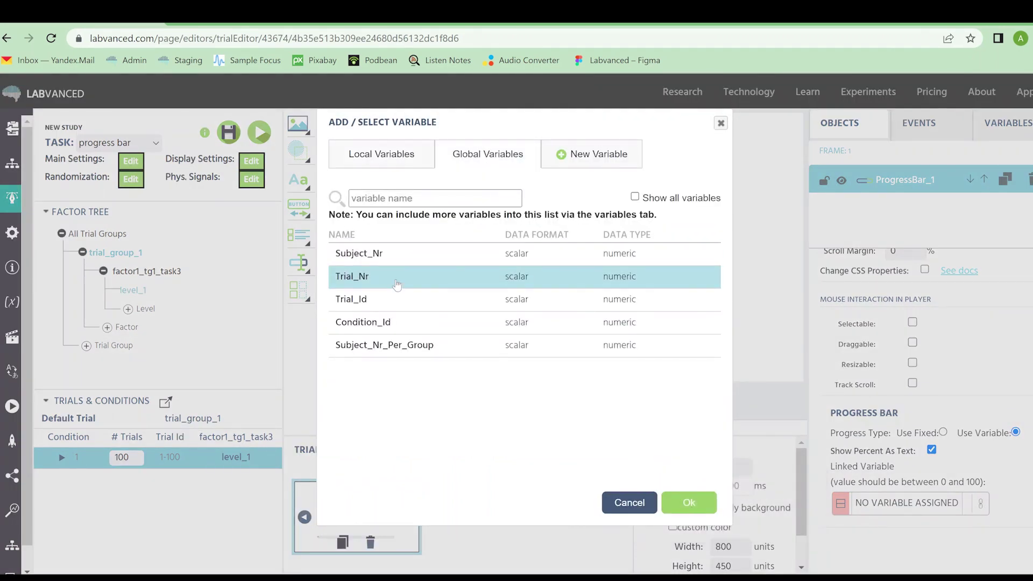
pyautogui.click(684, 502)
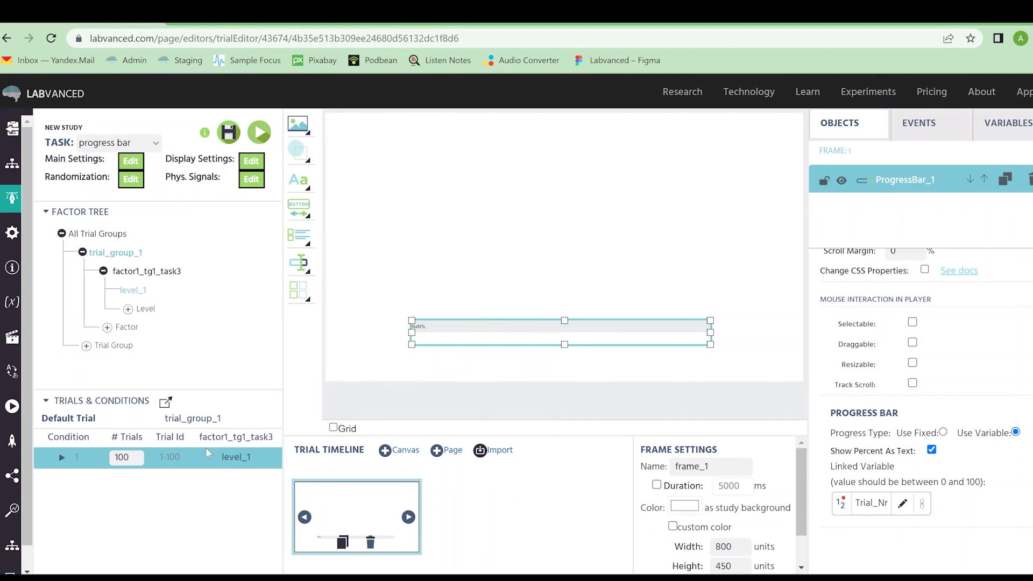
# Step: Set the condition's number of trials back to 10
pyautogui.click(128, 460)
pyautogui.press('BackSpace')
pyautogui.click(214, 494)
pyautogui.moveTo(885, 499)
# Step: Create a Numeric variable 'progress', not reset at trial start, and link it to the bar
pyautogui.click(924, 504)
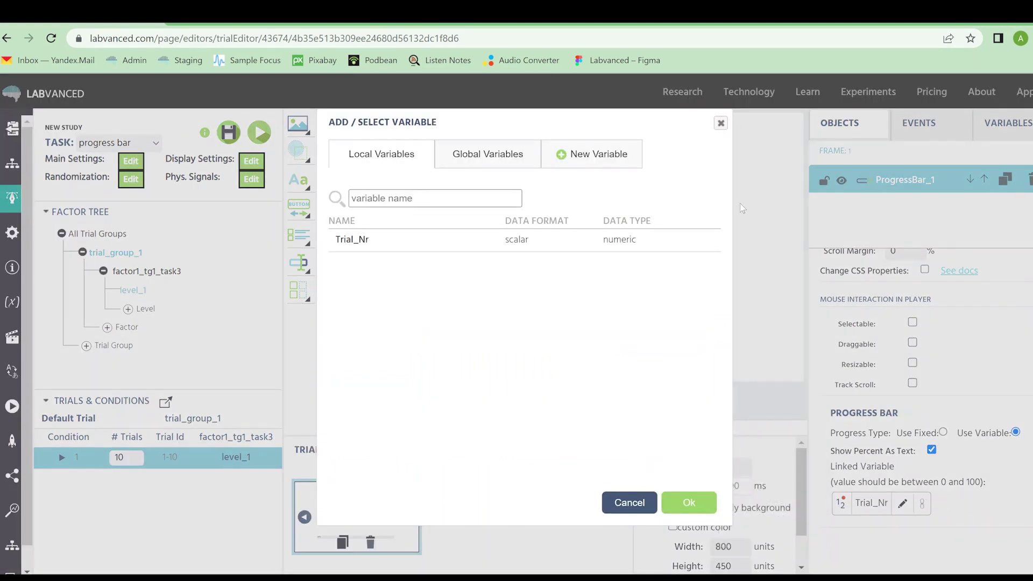
pyautogui.click(591, 156)
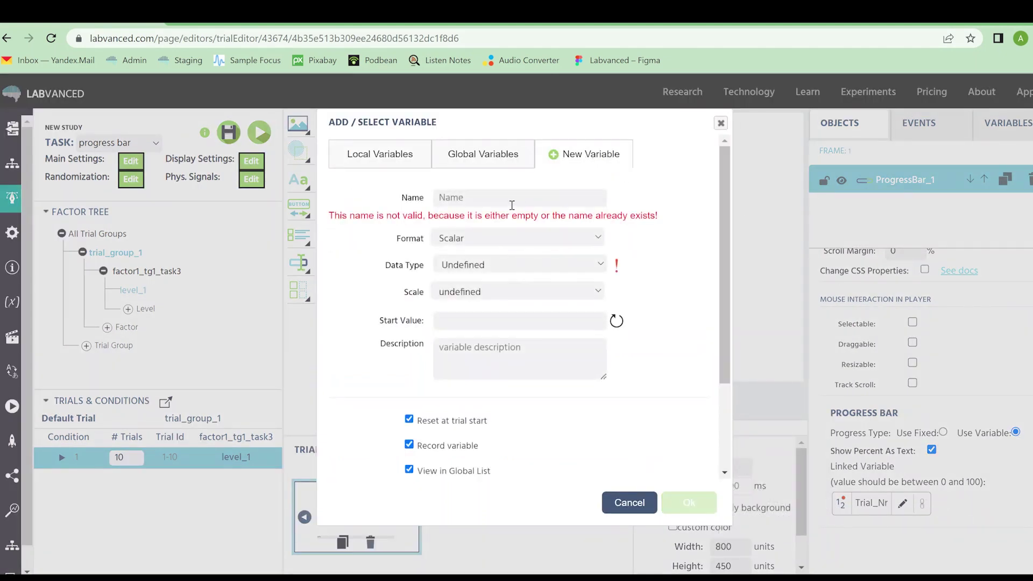
pyautogui.click(510, 200)
pyautogui.write('p')
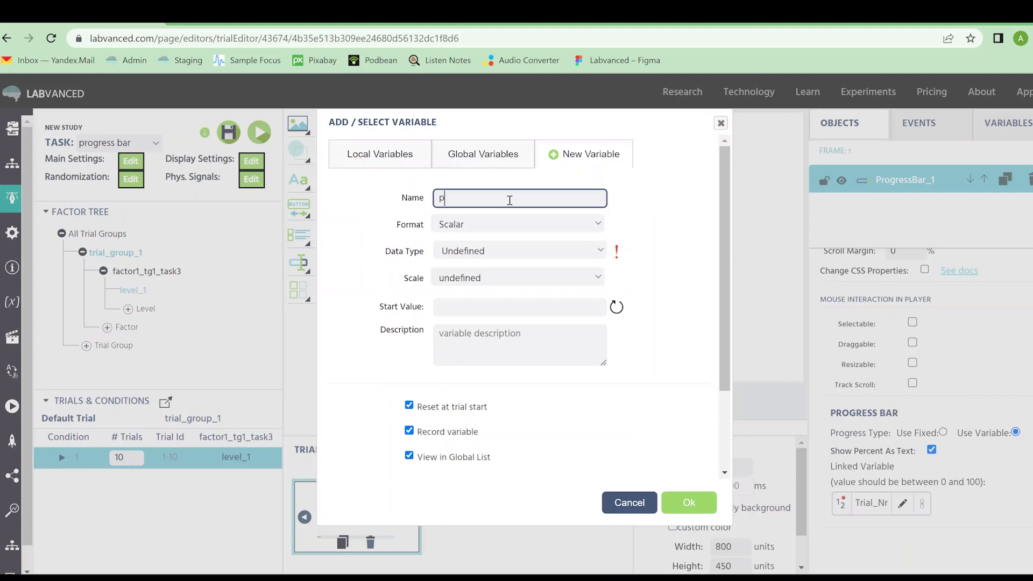
pyautogui.write('rogress')
pyautogui.click(510, 252)
pyautogui.click(504, 280)
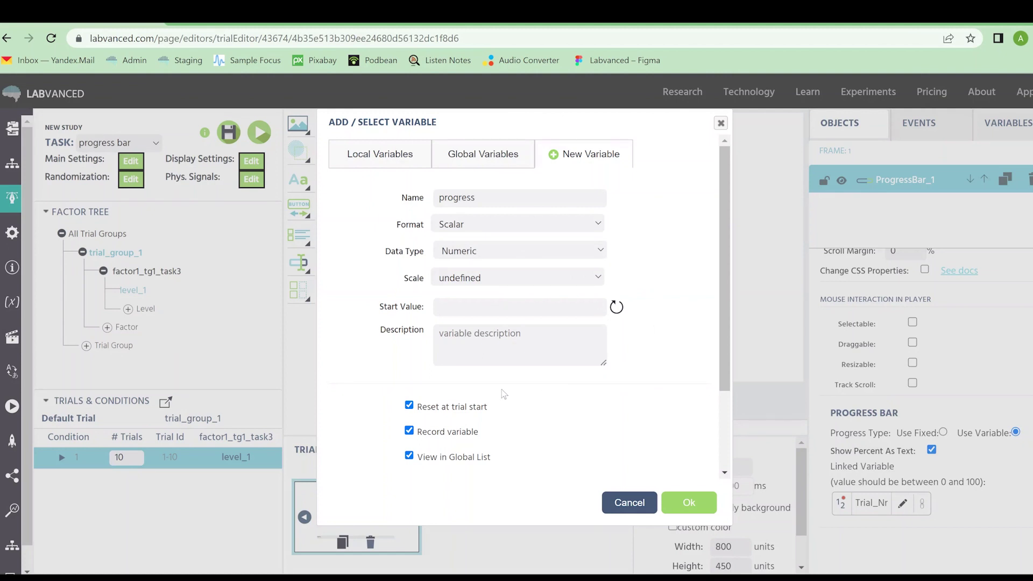
pyautogui.scroll(-2, 421, 350)
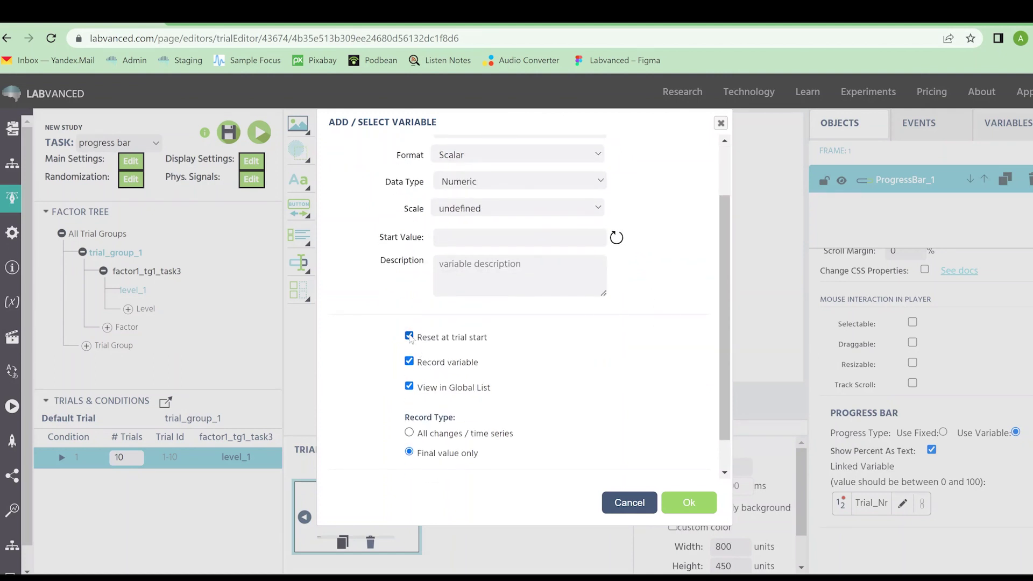
pyautogui.click(409, 337)
pyautogui.scroll(-1, 624, 346)
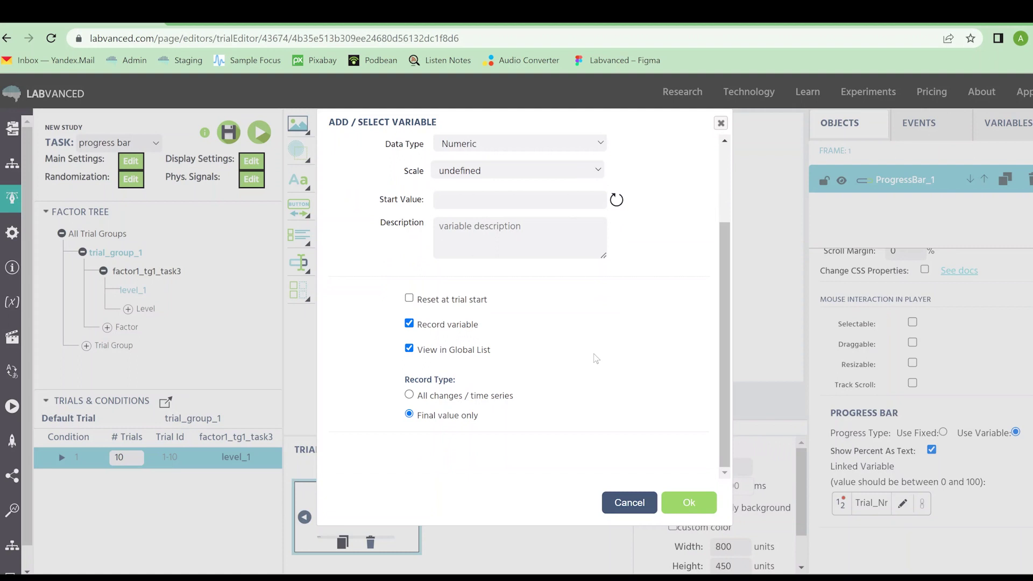
pyautogui.scroll(3, 543, 402)
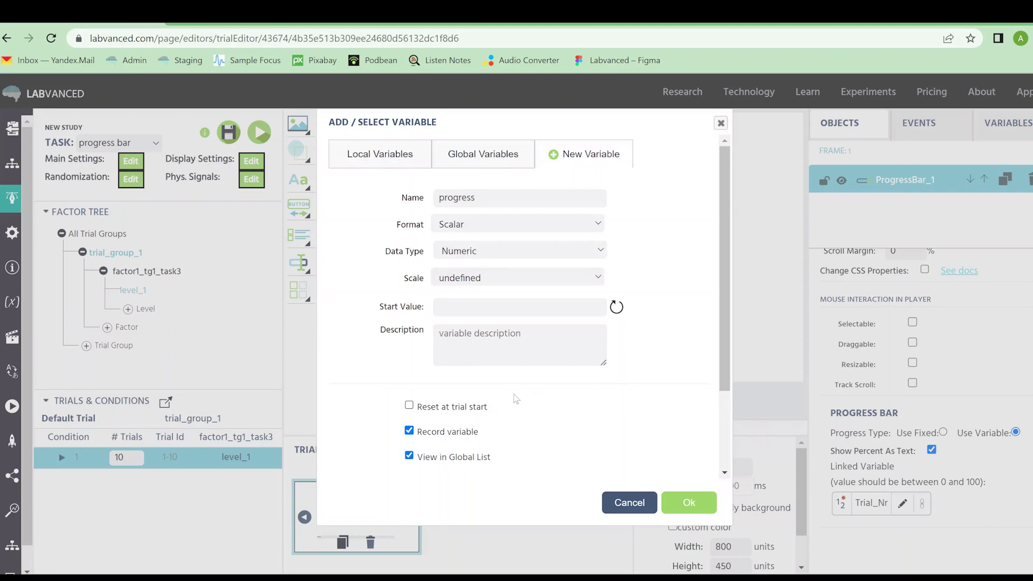
pyautogui.click(683, 501)
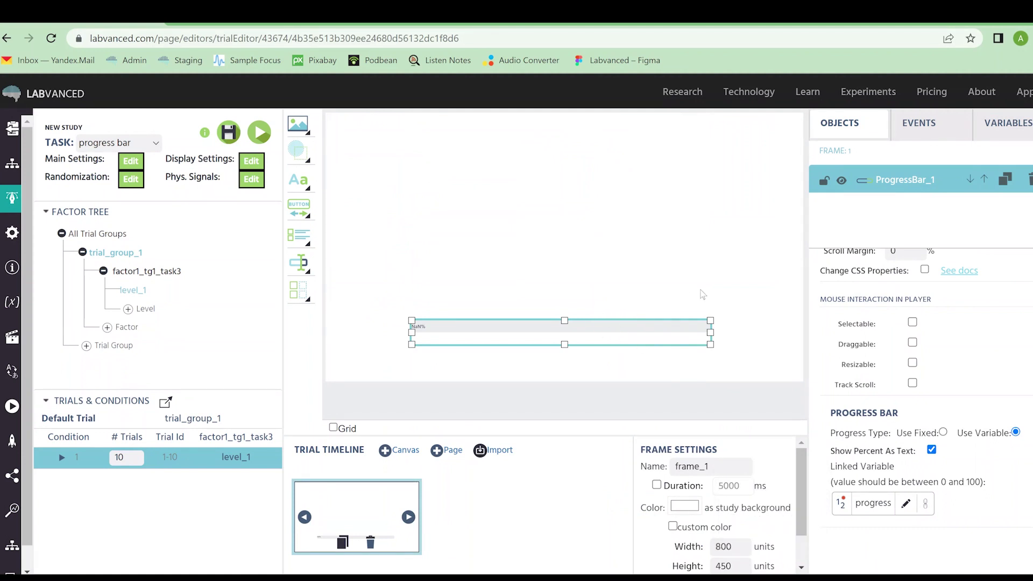
# Step: Create a new frame event named 'progress %'
pyautogui.click(925, 138)
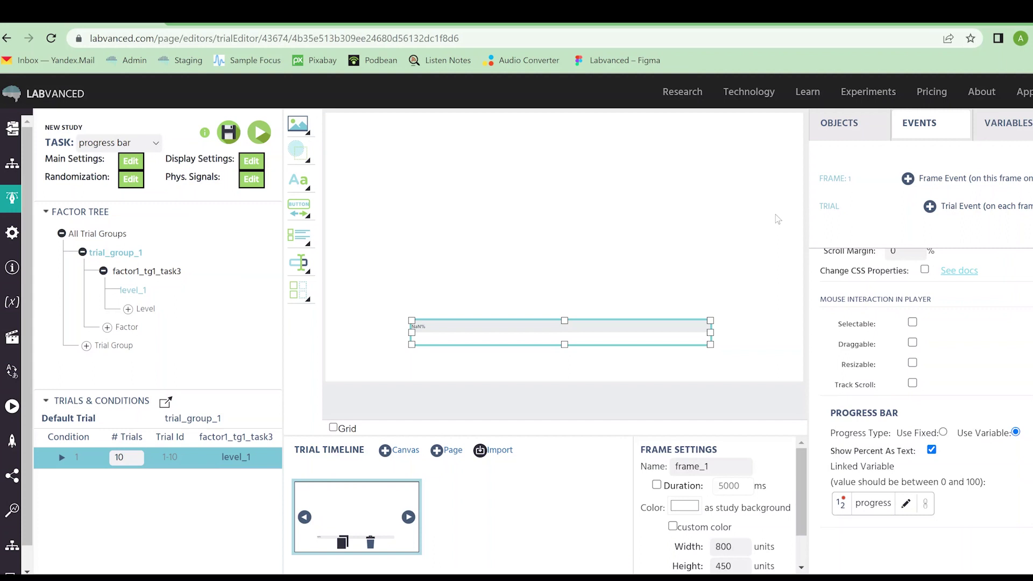
pyautogui.click(908, 178)
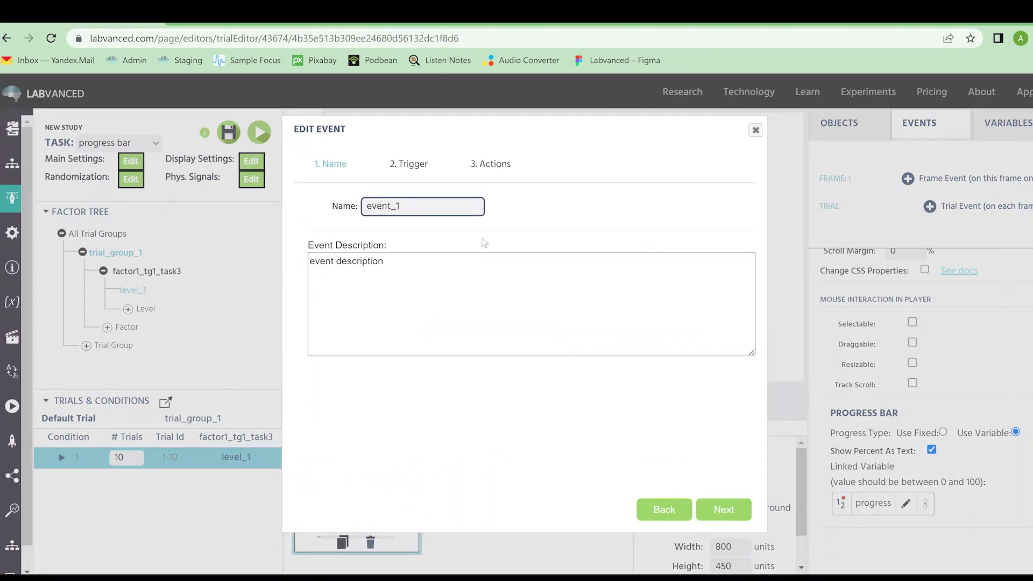
pyautogui.press('BackSpace')
pyautogui.press('BackSpace')
pyautogui.press('BackSpace')
pyautogui.press('BackSpace')
pyautogui.write('progress %')
# Step: Give the event the Trial and Frame Trigger > Frame Start trigger and advance to Actions
pyautogui.click(724, 509)
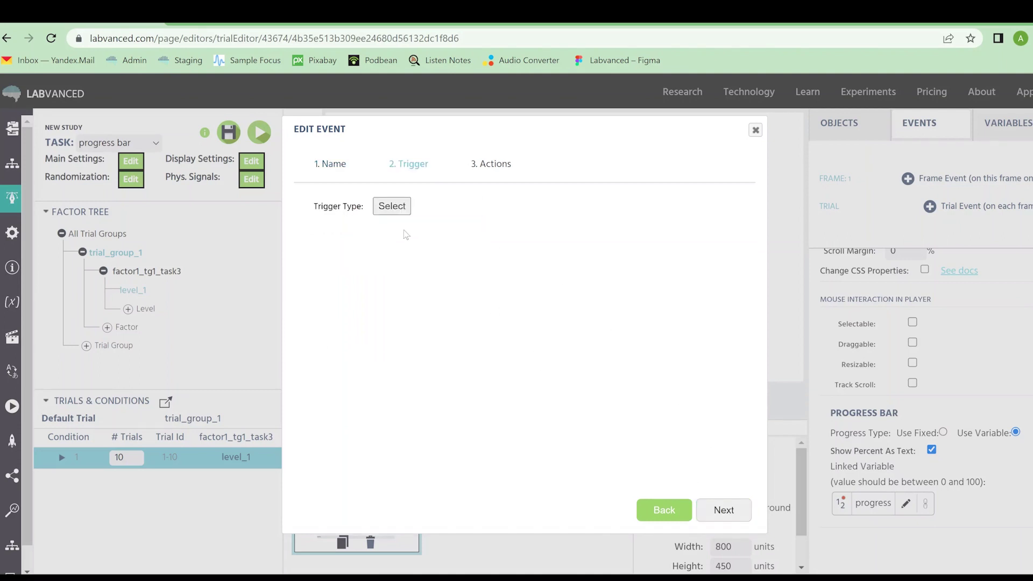
pyautogui.click(387, 207)
pyautogui.moveTo(512, 260)
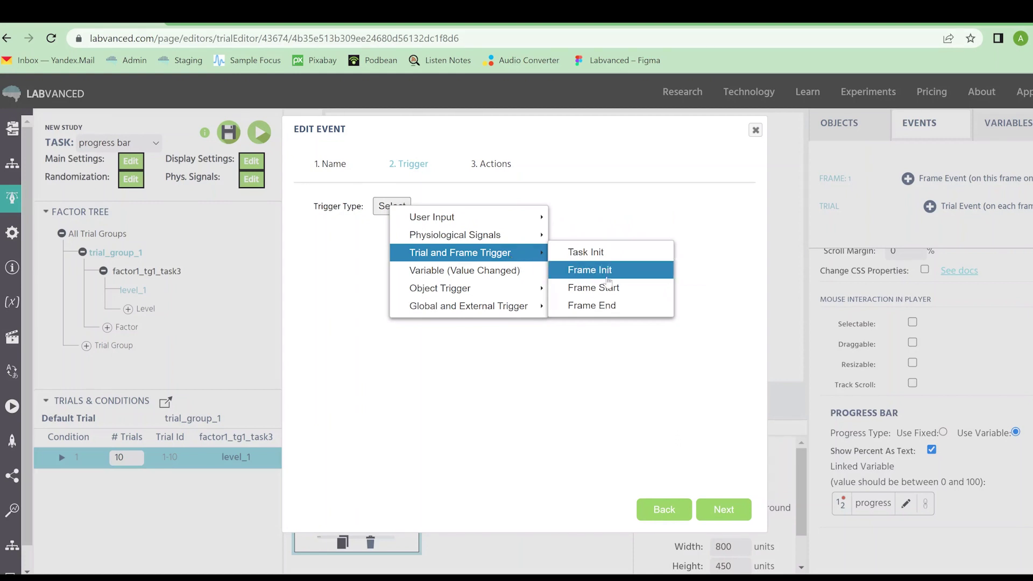
pyautogui.click(627, 289)
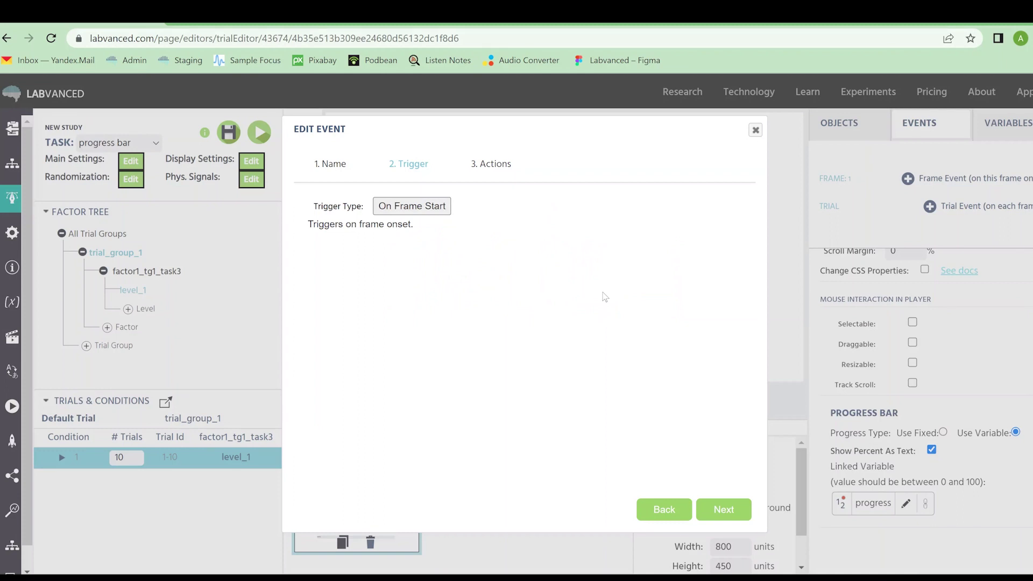
pyautogui.click(723, 510)
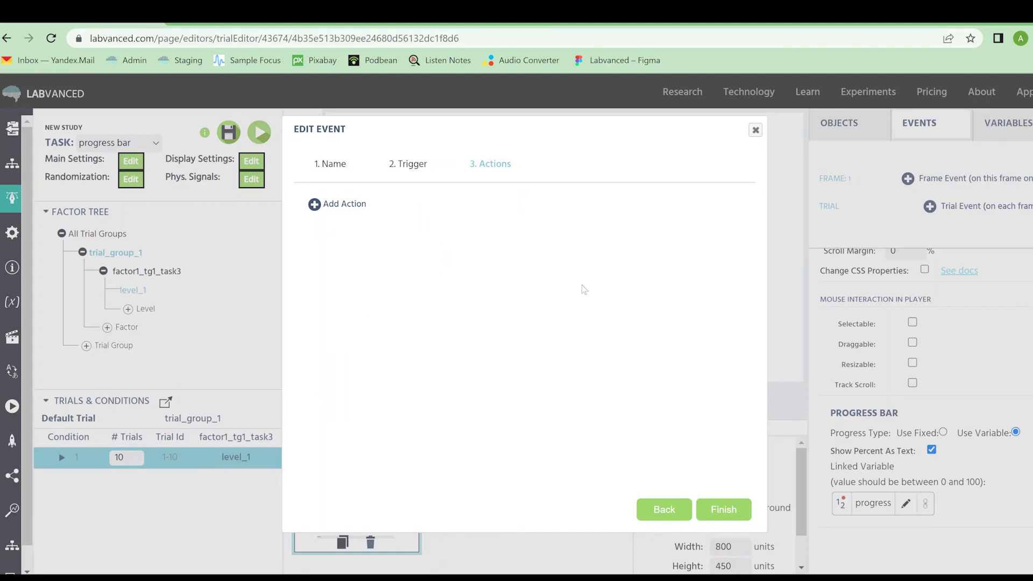
# Step: Add a Set / Record Variable action that sets the progress variable
pyautogui.click(354, 204)
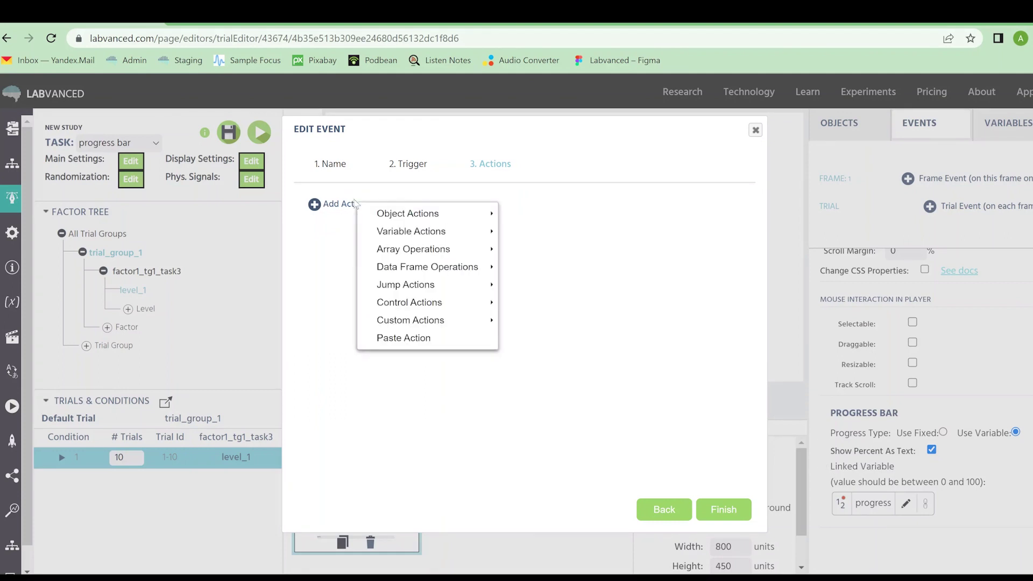
pyautogui.moveTo(463, 237)
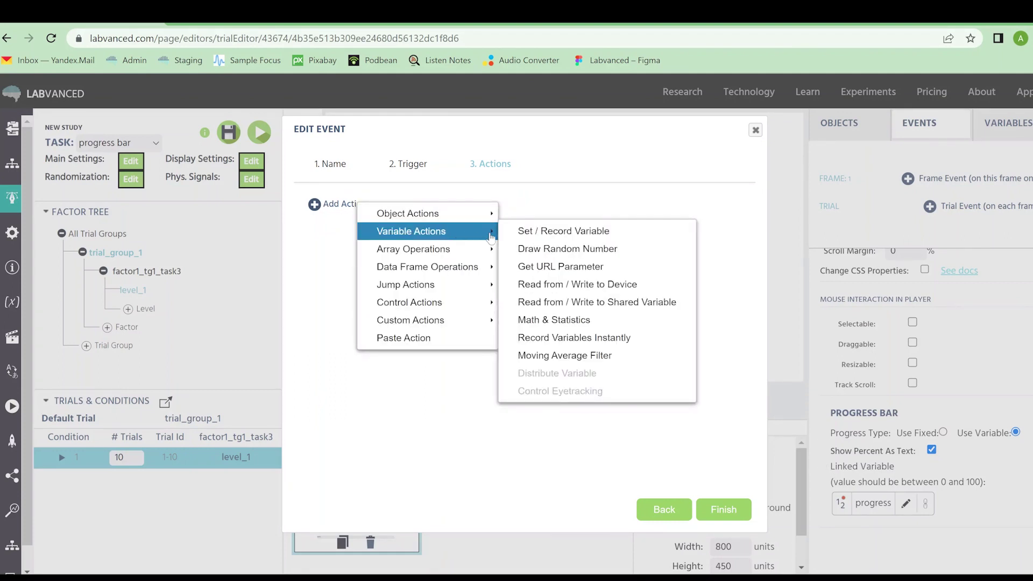
pyautogui.click(515, 234)
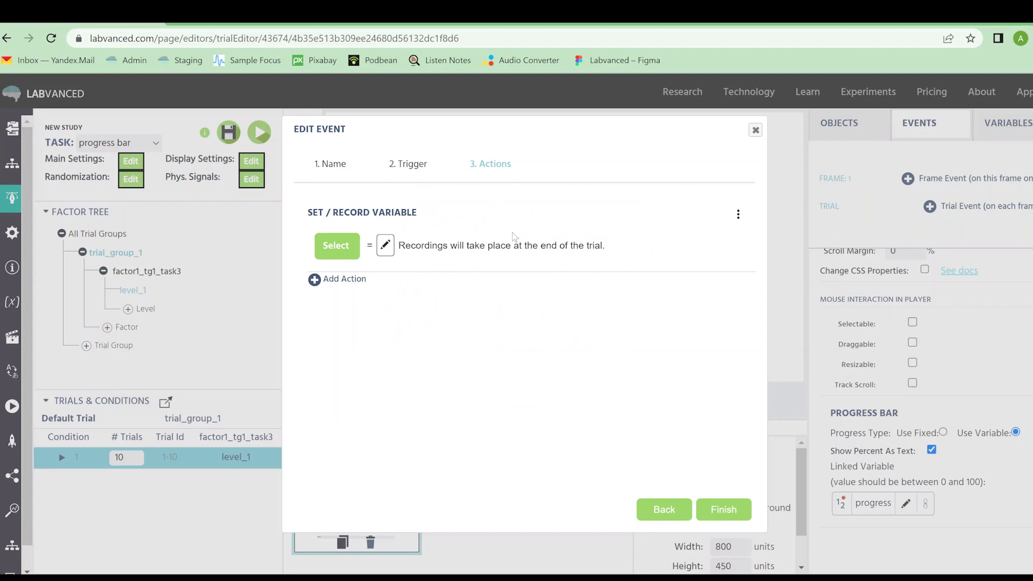
pyautogui.click(354, 254)
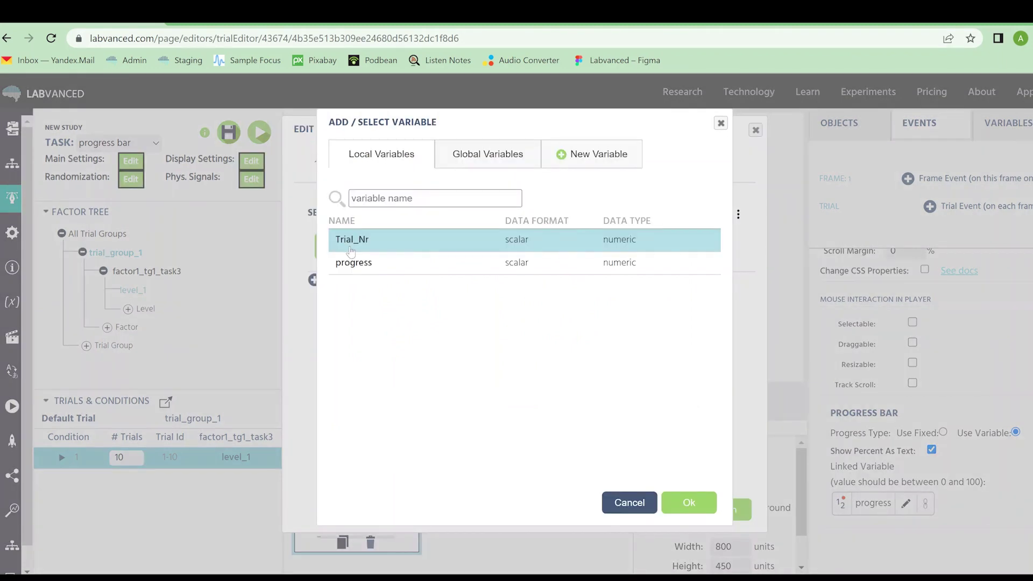
pyautogui.click(390, 264)
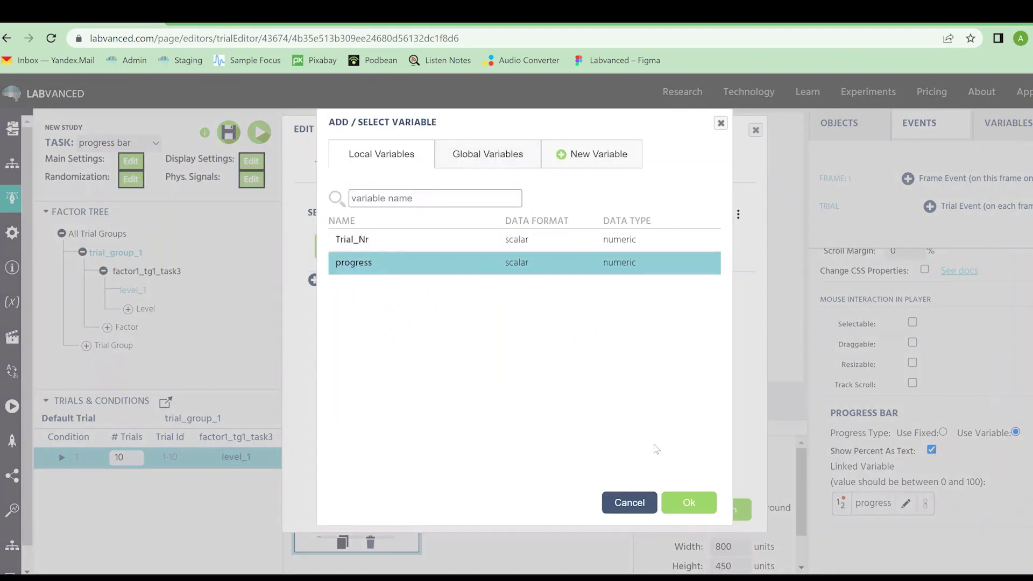
pyautogui.click(678, 503)
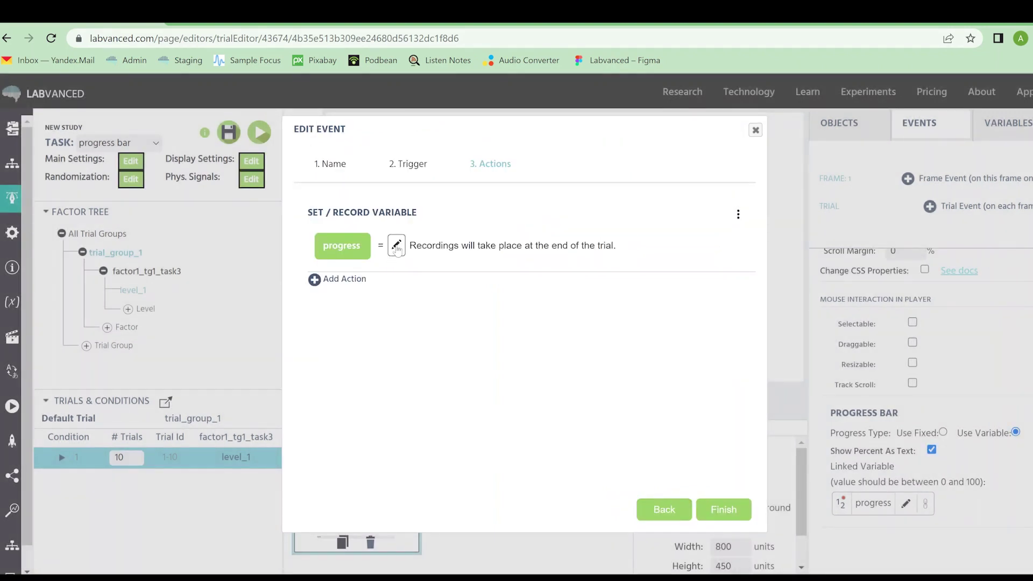
# Step: Make the value an arithmetic expression with Trial_Nr as the first operand
pyautogui.click(396, 246)
pyautogui.moveTo(519, 280)
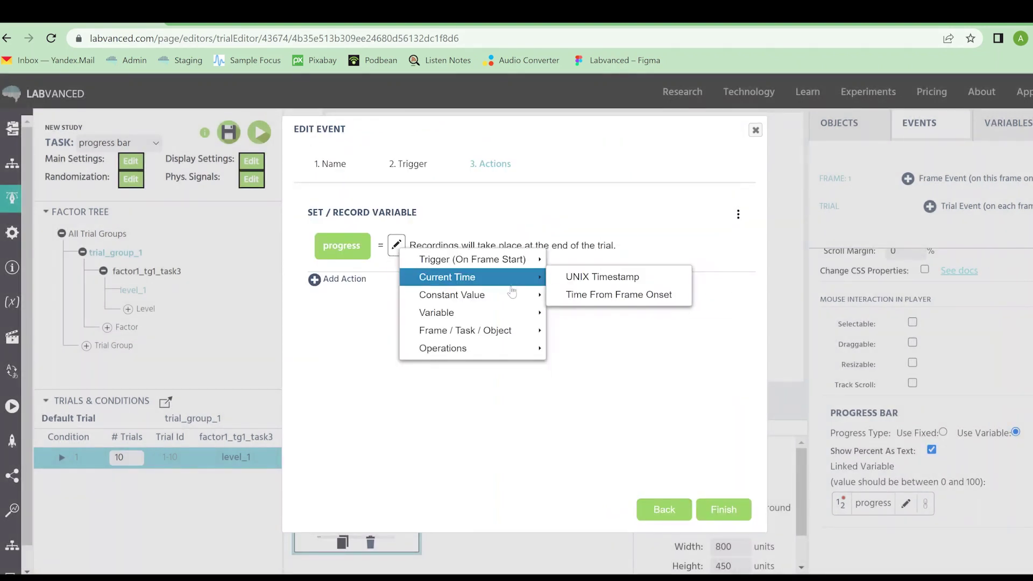
pyautogui.moveTo(528, 350)
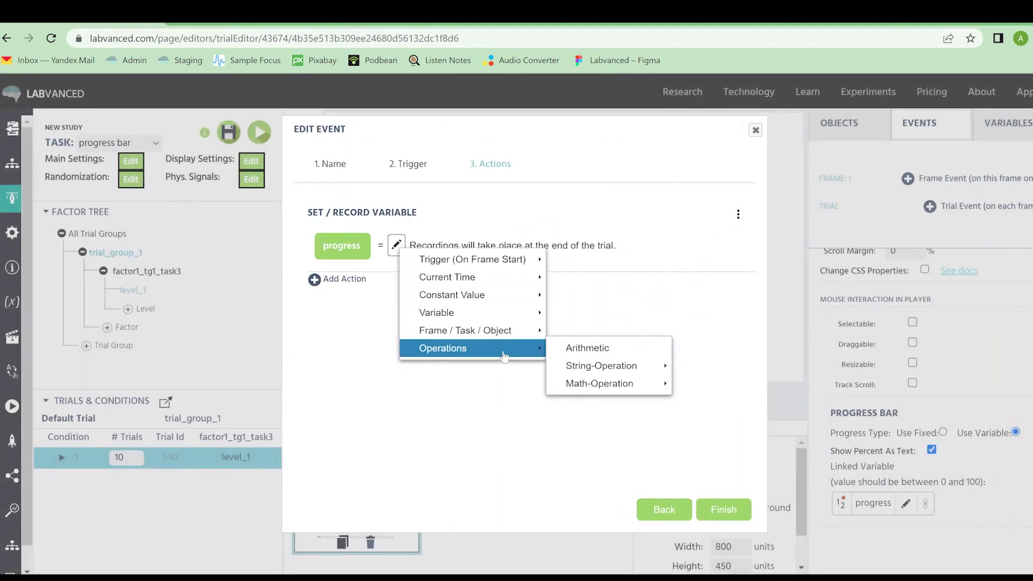
pyautogui.click(598, 347)
pyautogui.click(401, 254)
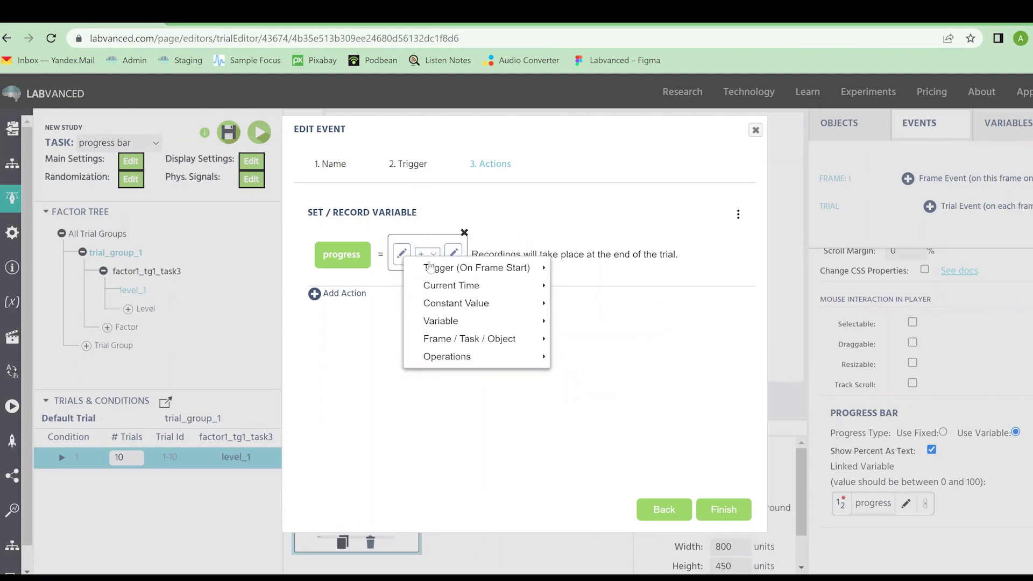
pyautogui.moveTo(498, 321)
pyautogui.click(586, 323)
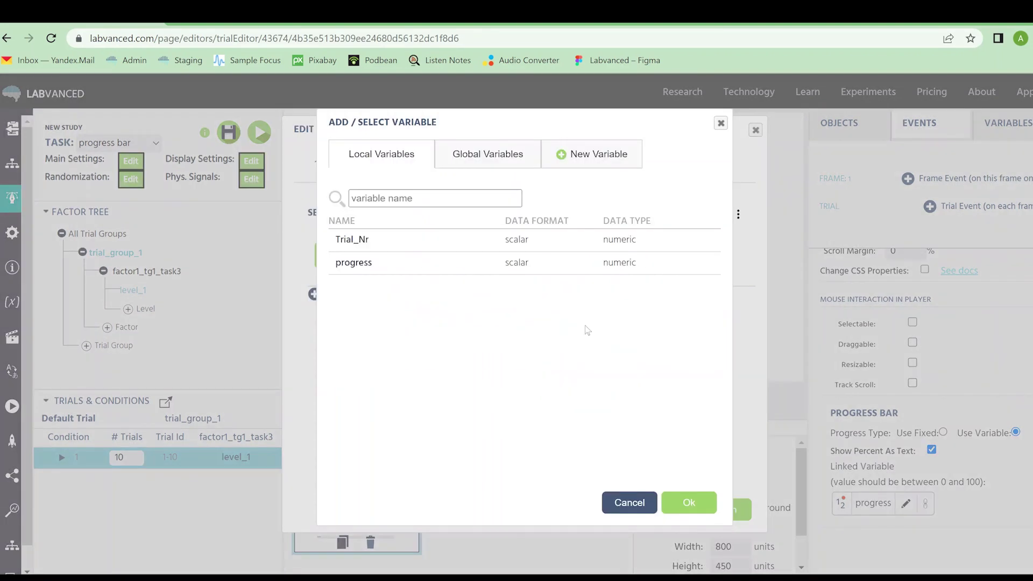
pyautogui.click(500, 241)
pyautogui.click(713, 513)
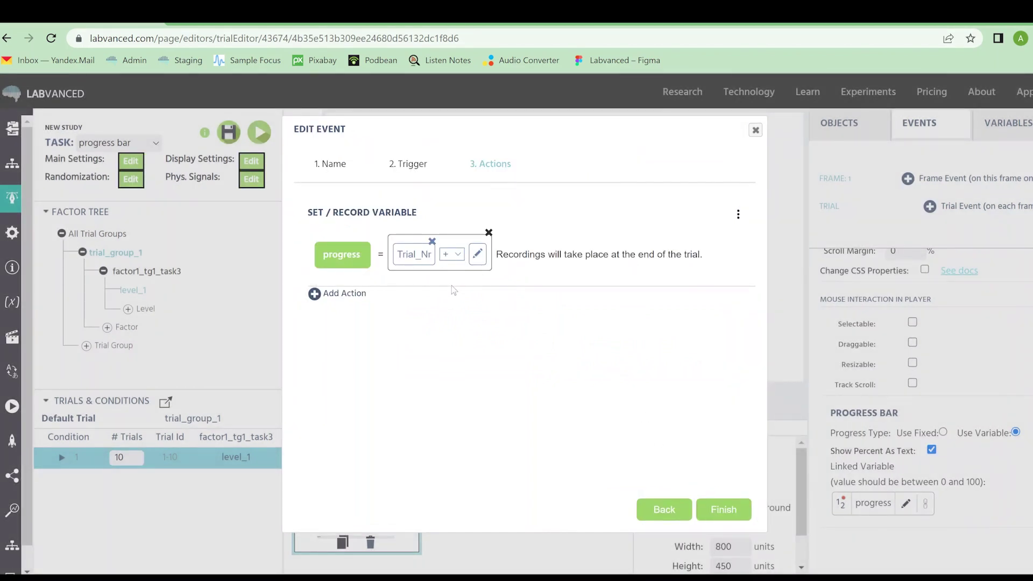
# Step: Complete the expression as Trial_Nr * 10 and finish the event
pyautogui.click(451, 254)
pyautogui.click(486, 305)
pyautogui.click(478, 255)
pyautogui.moveTo(538, 299)
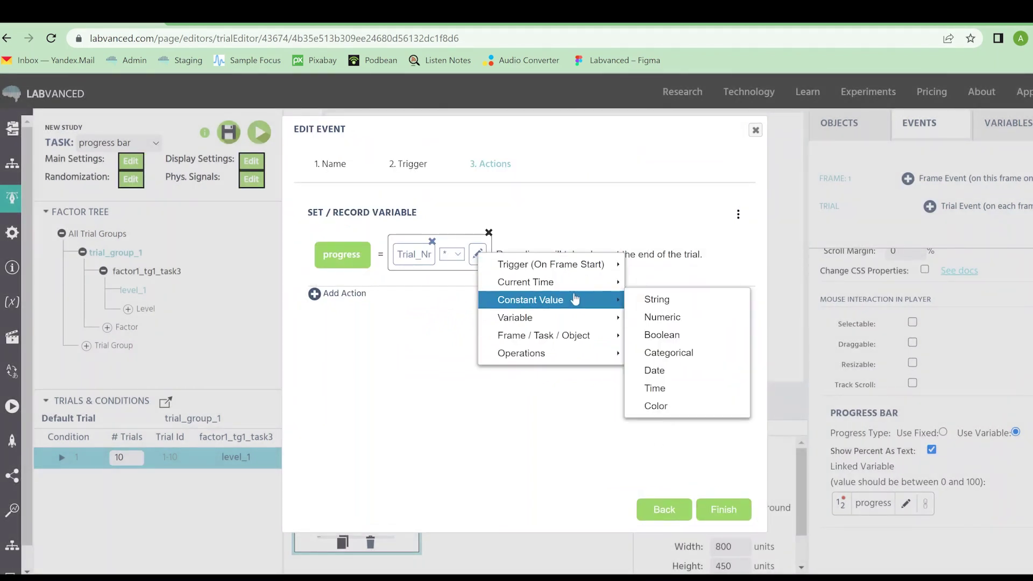
pyautogui.click(656, 318)
pyautogui.click(487, 249)
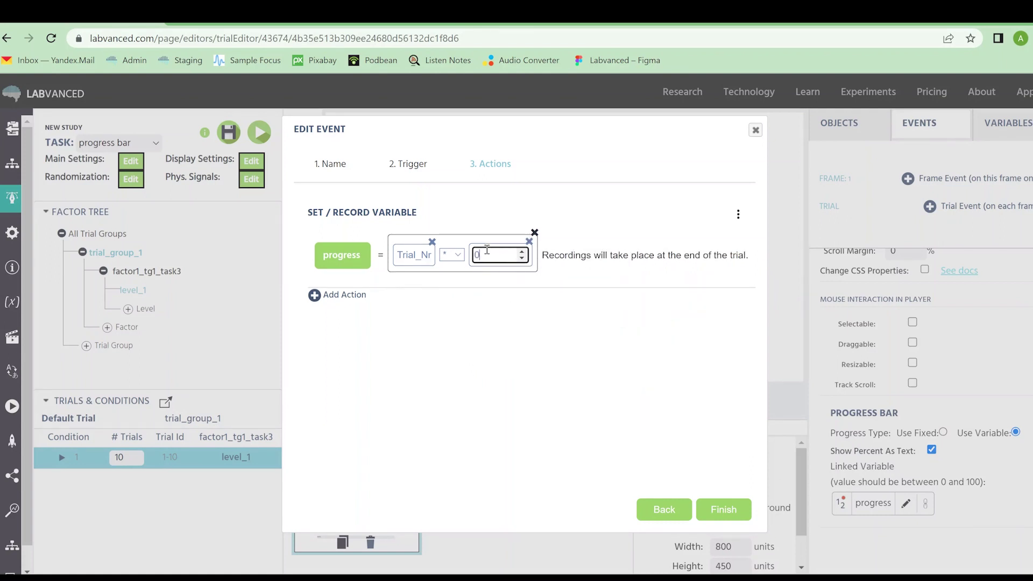
pyautogui.write('10')
pyautogui.click(498, 311)
pyautogui.click(720, 513)
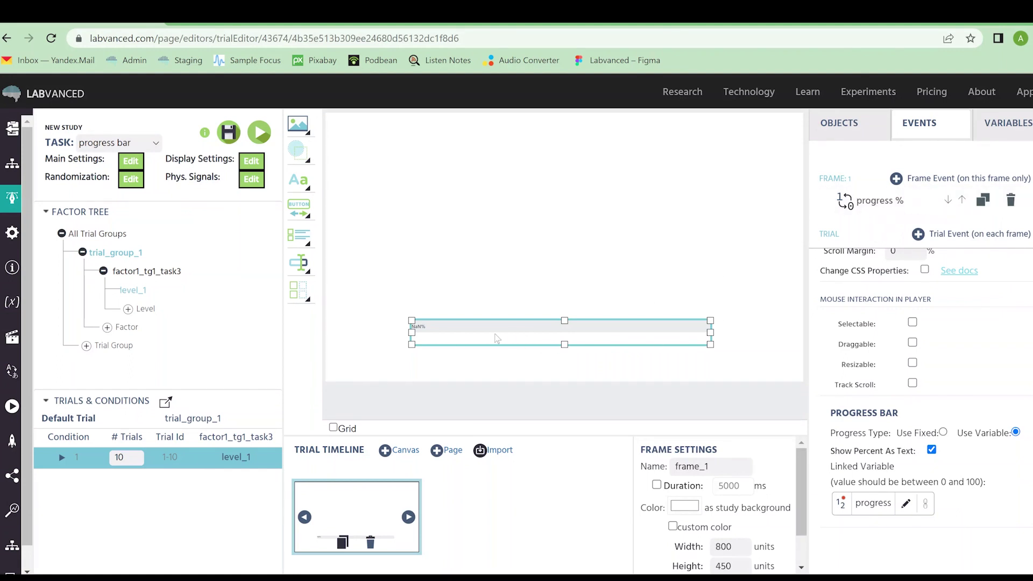
# Step: Save the task, test-run it, then review the progress % event's trigger and actions
pyautogui.click(379, 345)
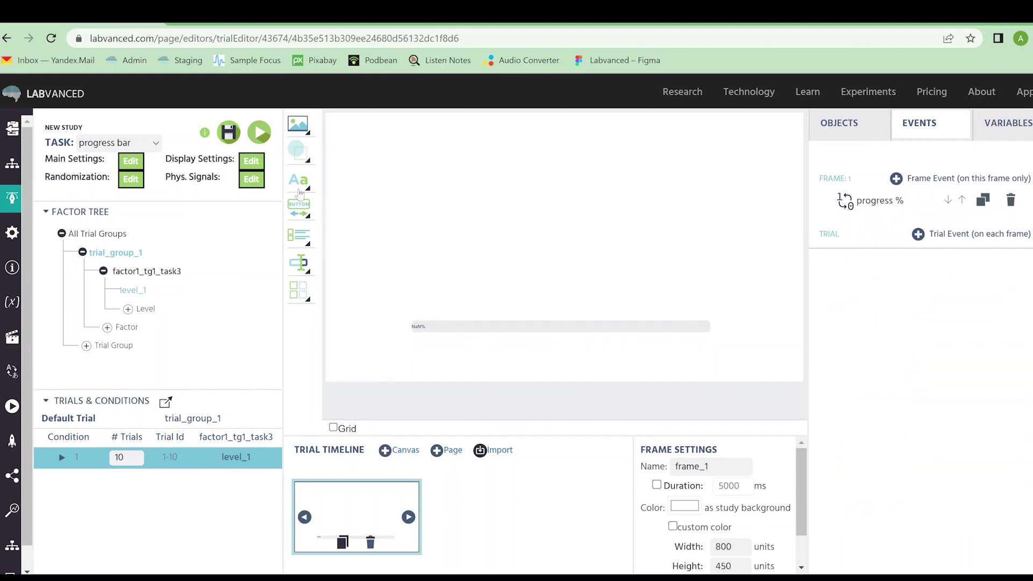
pyautogui.click(228, 132)
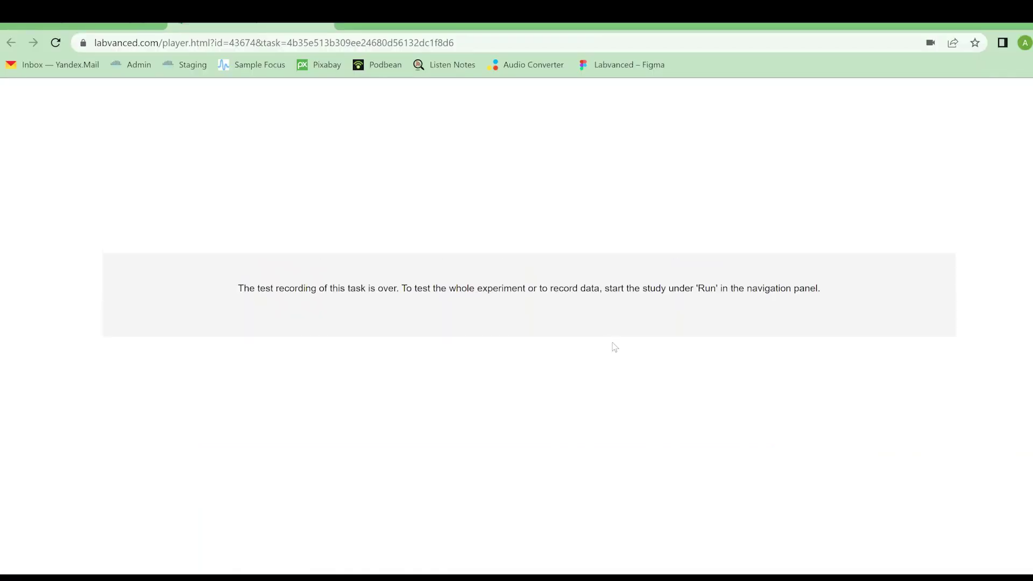
pyautogui.click(325, 26)
pyautogui.click(918, 203)
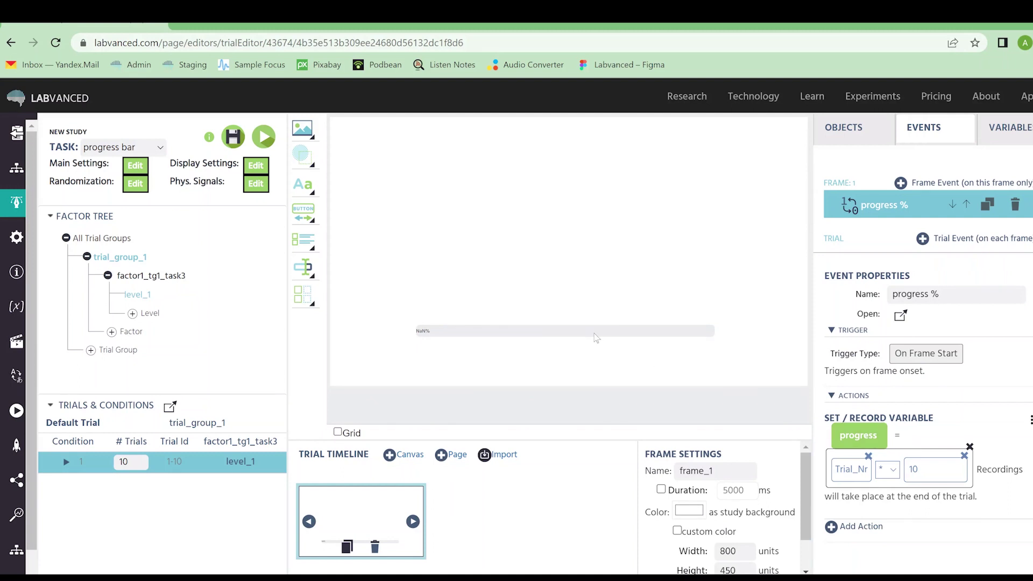
# Step: Show ProgressBar_1's properties from the Objects list: 500 × 40 at about X 144.6, Y 348.0
pyautogui.click(844, 138)
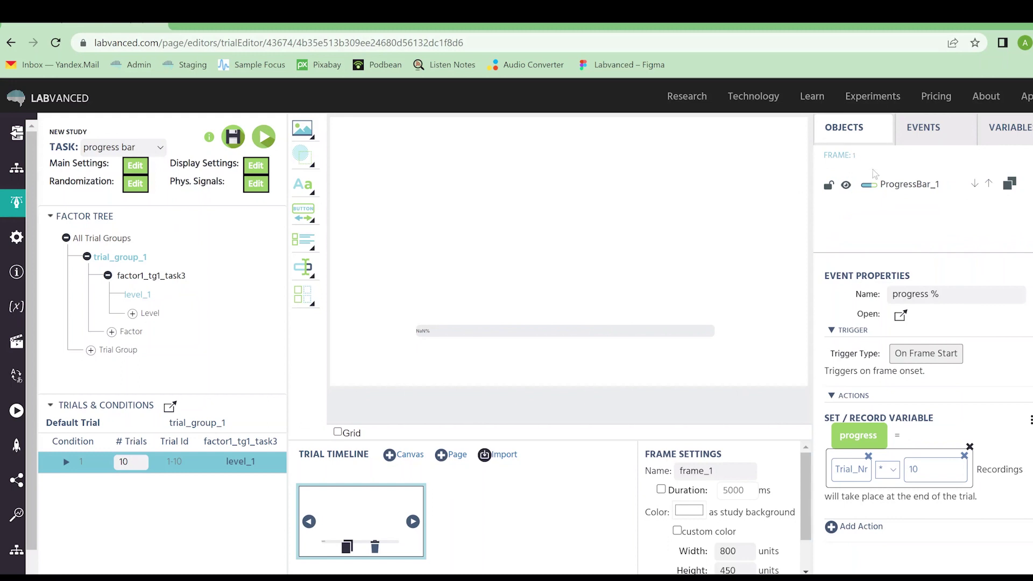
pyautogui.click(882, 188)
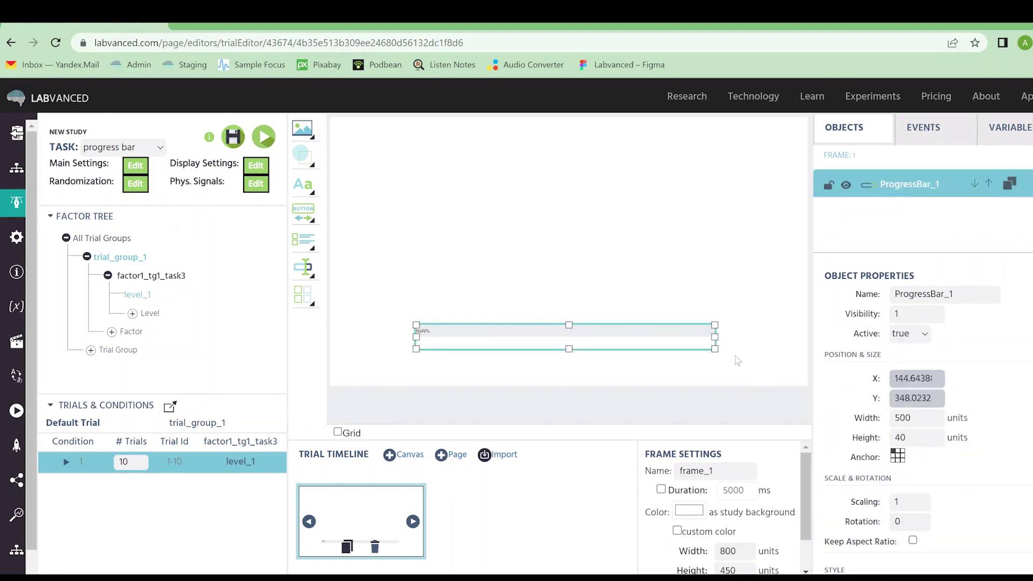